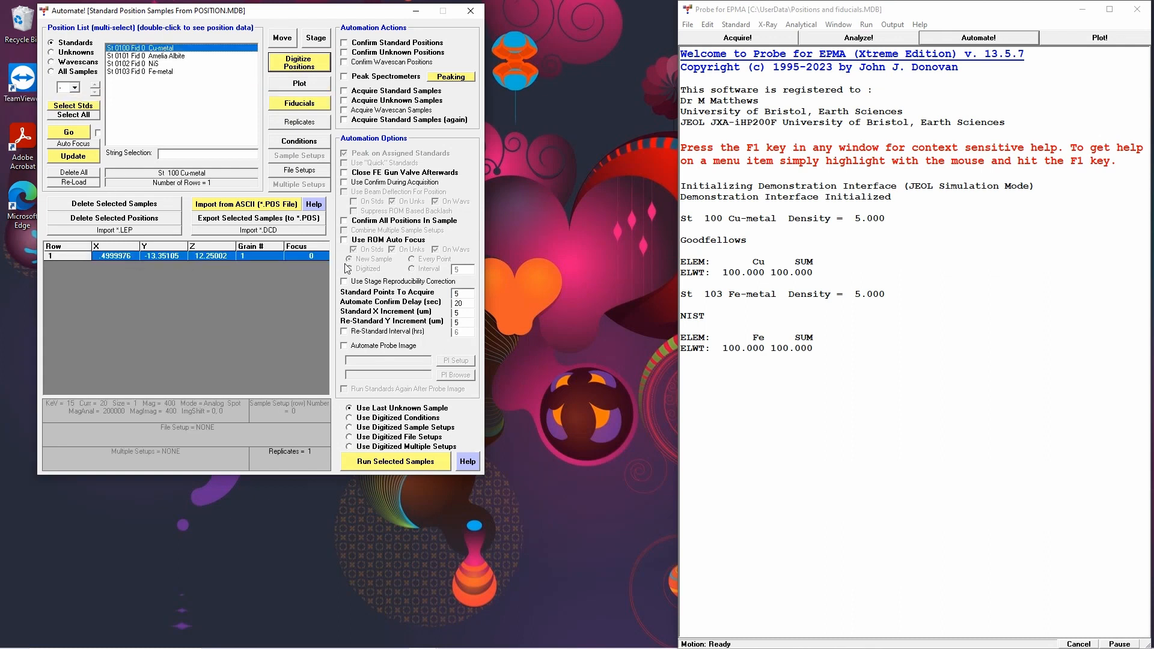
Show the standard block diagram without the main log window behind it, and select all four standards from Cu-metal to Fe-metal.
{"action": "mouse_move", "coordinate": [359, 644]}
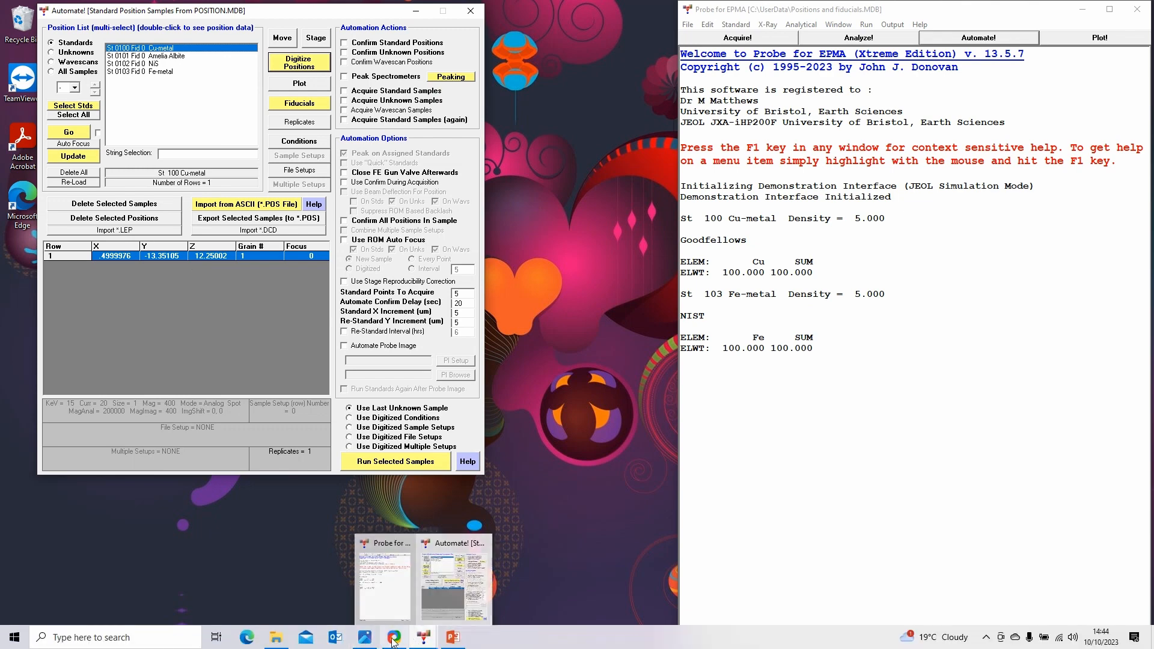
{"action": "left_click", "coordinate": [369, 640]}
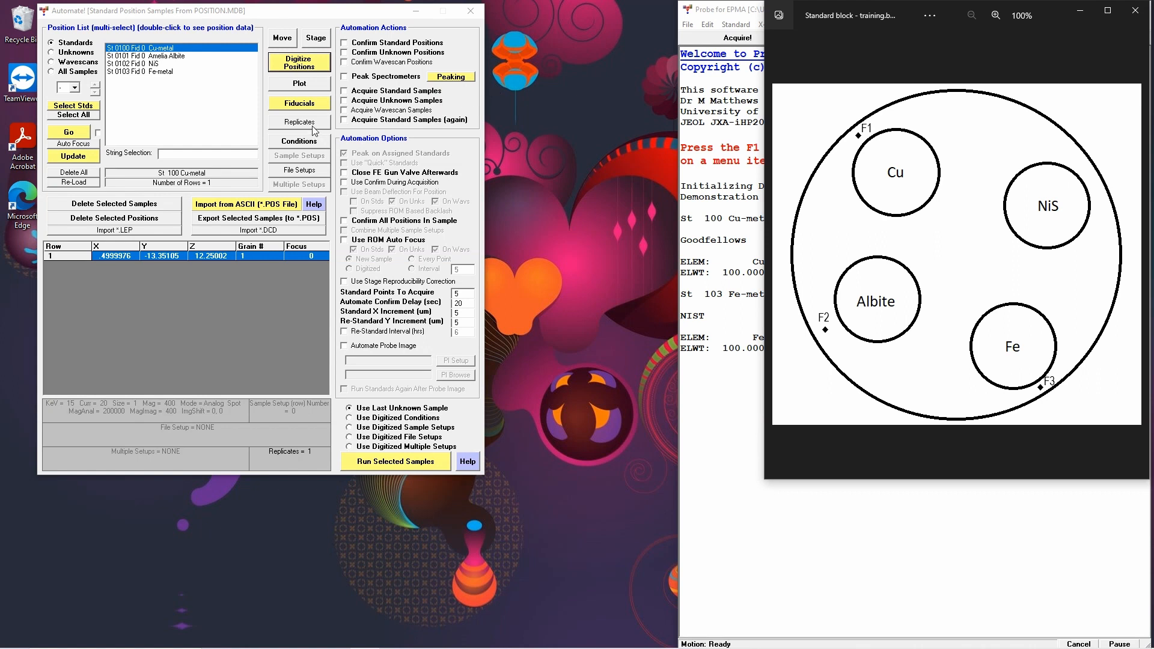
{"action": "left_click", "coordinate": [140, 71], "text": "shift"}
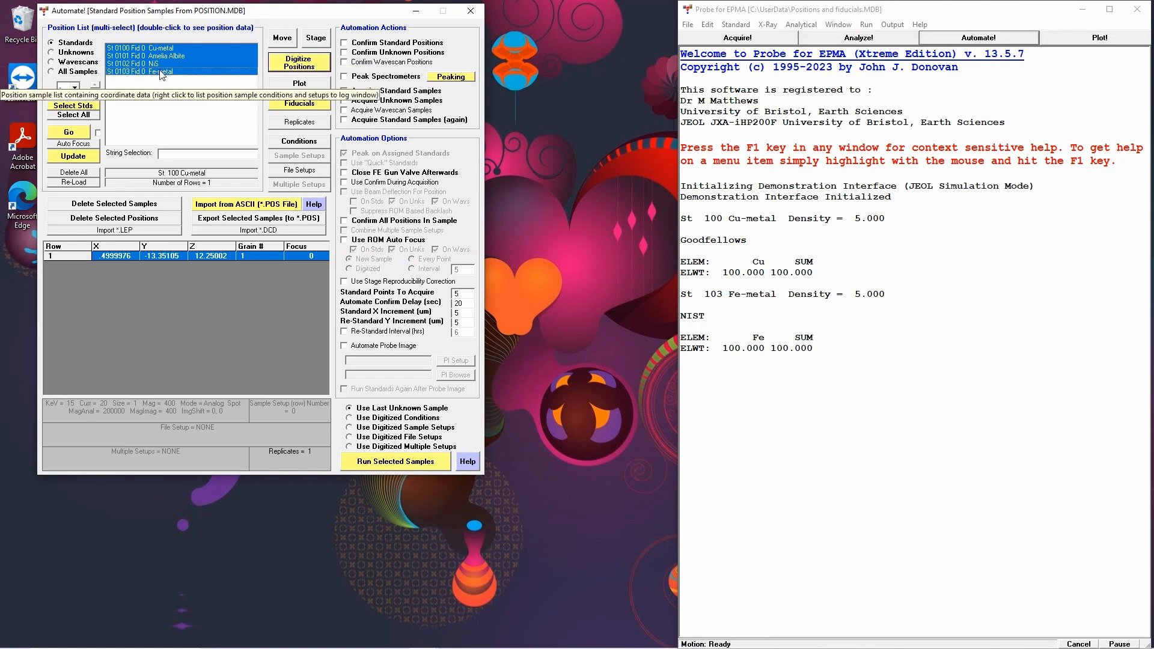
{"action": "left_click", "coordinate": [1082, 9]}
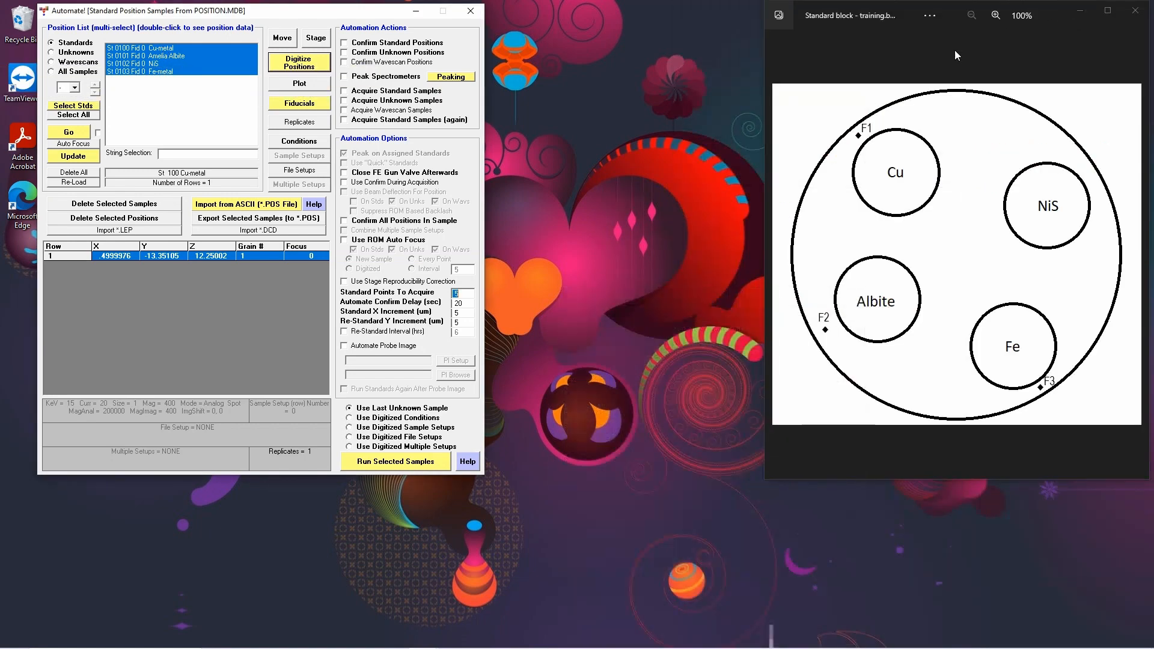
Create a new fiducial set for the position database with the description "Training block".
{"action": "left_click", "coordinate": [279, 104]}
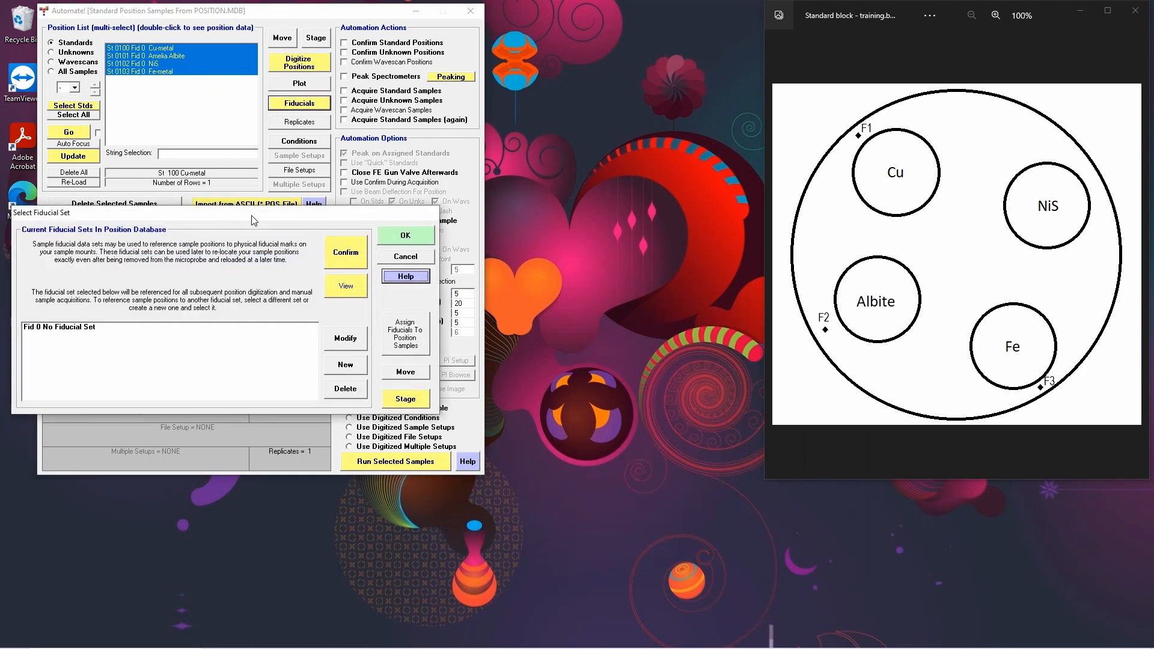
{"action": "left_click_drag", "start_coordinate": [252, 221], "coordinate": [628, 23]}
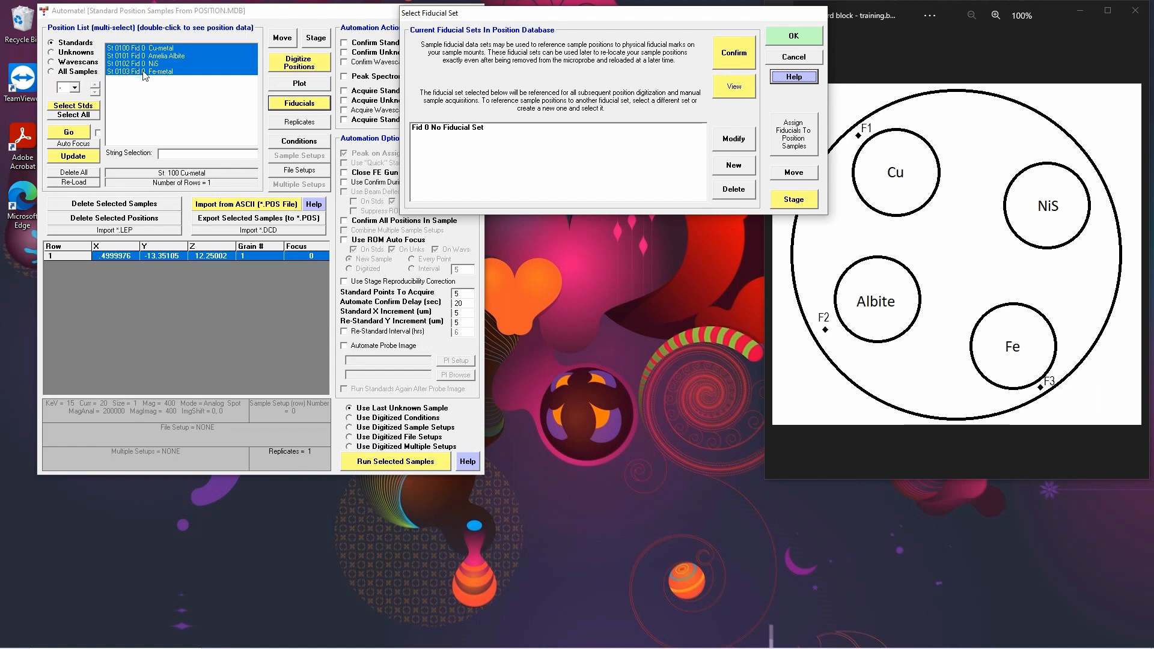
{"action": "left_click", "coordinate": [734, 166]}
{"action": "left_click_drag", "start_coordinate": [313, 423], "coordinate": [610, 222]}
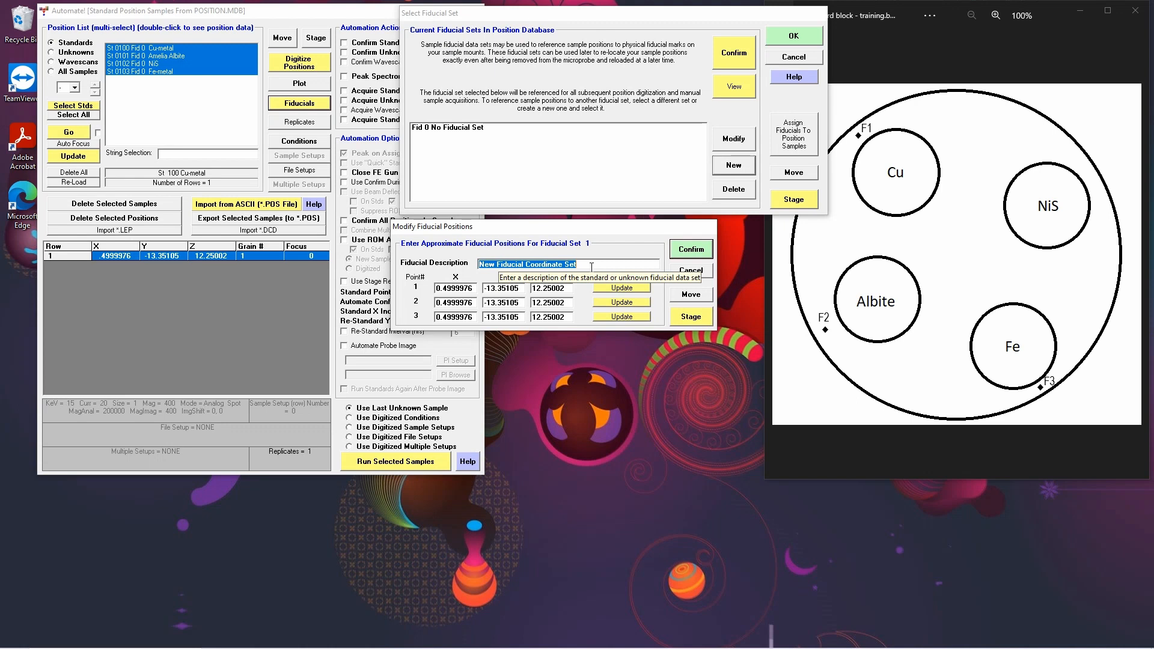
{"action": "type", "text": "Training block"}
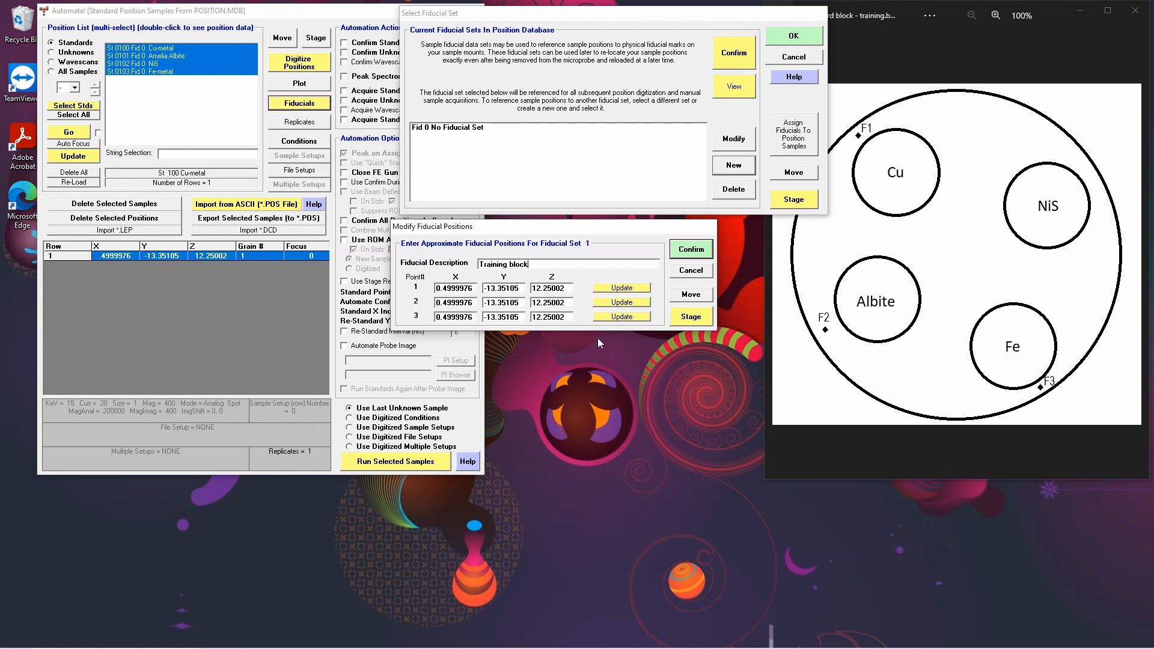
Move the stage to mark F1 on the stage map and record it as fiducial point 1, about X 3.50, Y -15.07.
{"action": "left_click", "coordinate": [704, 319]}
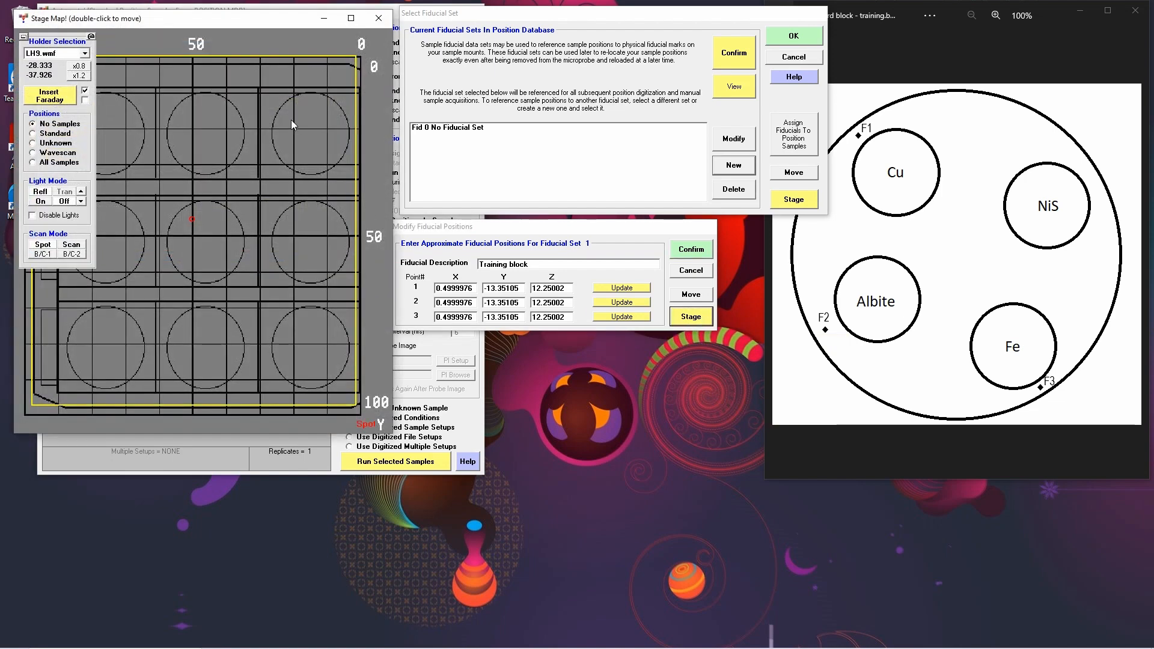
{"action": "left_click_drag", "start_coordinate": [235, 6], "coordinate": [227, 46]}
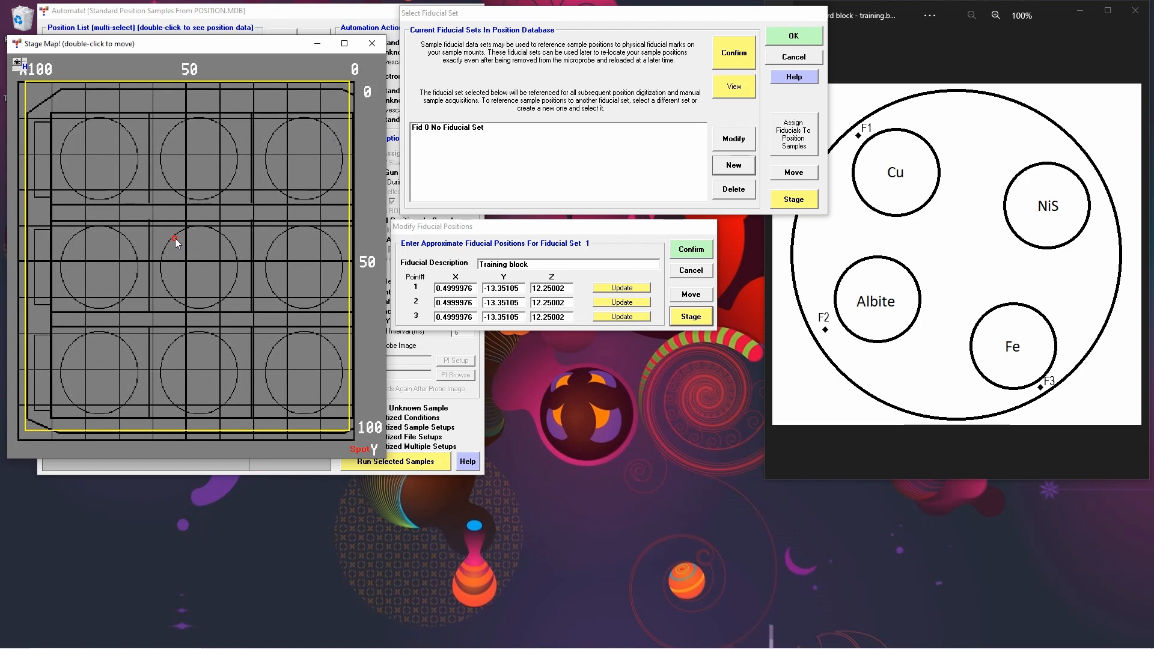
{"action": "left_click", "coordinate": [369, 47]}
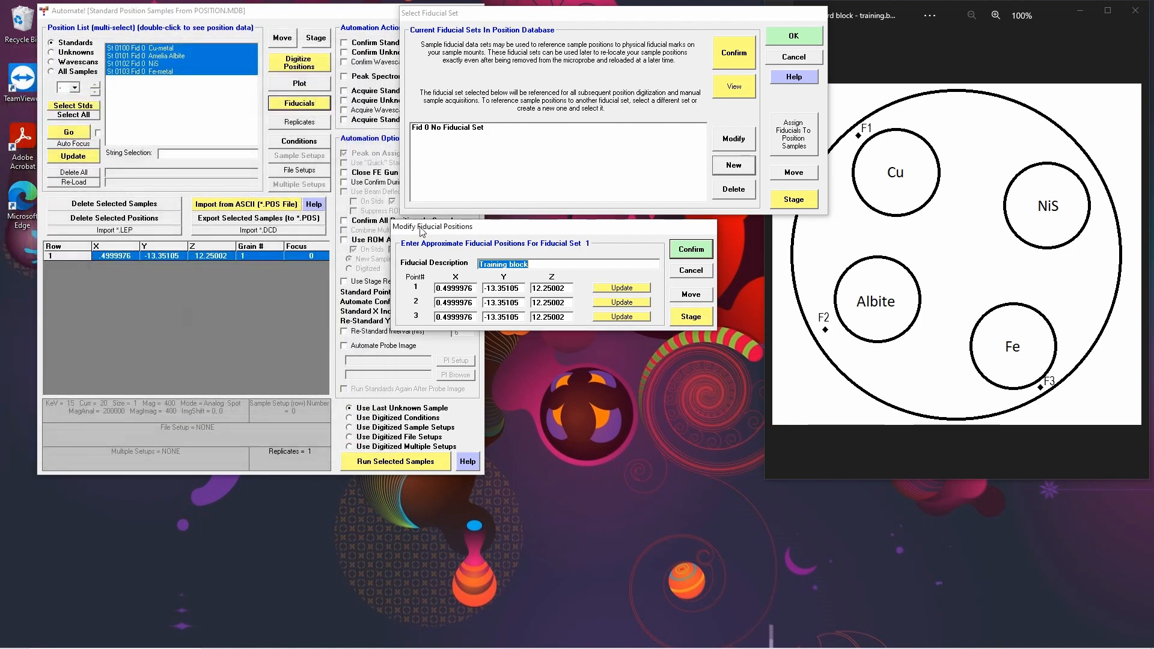
{"action": "left_click", "coordinate": [622, 289]}
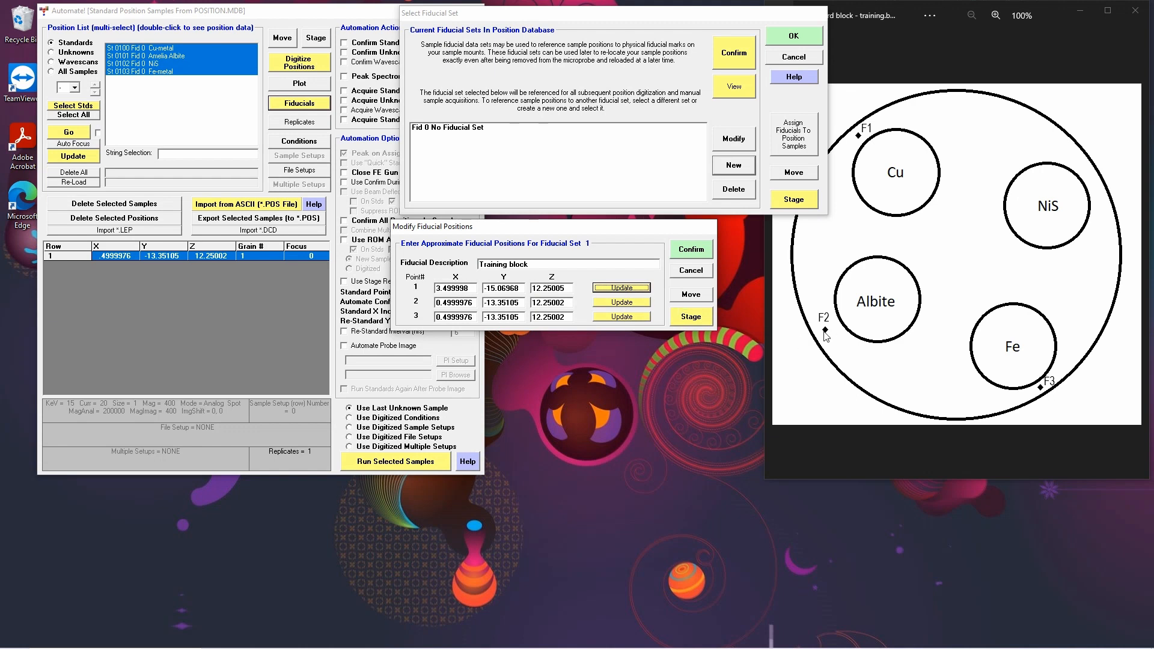
Move the stage to mark F2 on the stage map and record it as fiducial point 2, about X 3.33, Y 1.08.
{"action": "left_click", "coordinate": [691, 317]}
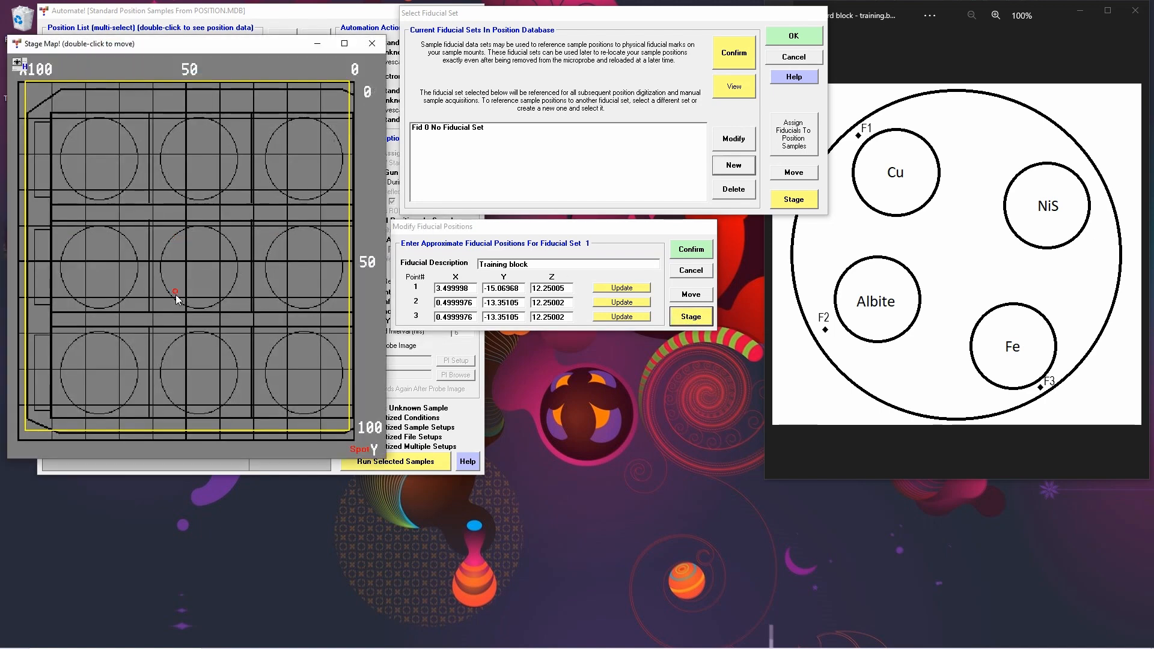
{"action": "left_click", "coordinate": [372, 43]}
{"action": "left_click", "coordinate": [621, 303]}
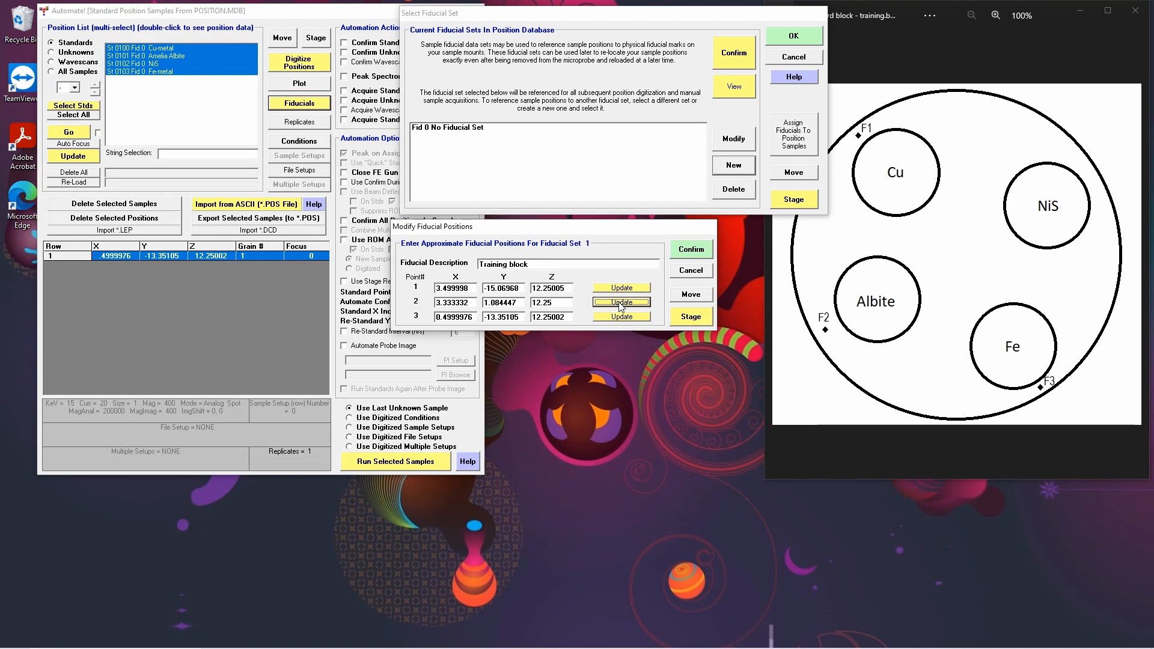
Move the stage to mark F3 on the stage map and record it as fiducial point 3, about X -8.83, Y 1.26.
{"action": "left_click", "coordinate": [694, 318]}
{"action": "double_click", "coordinate": [220, 295]}
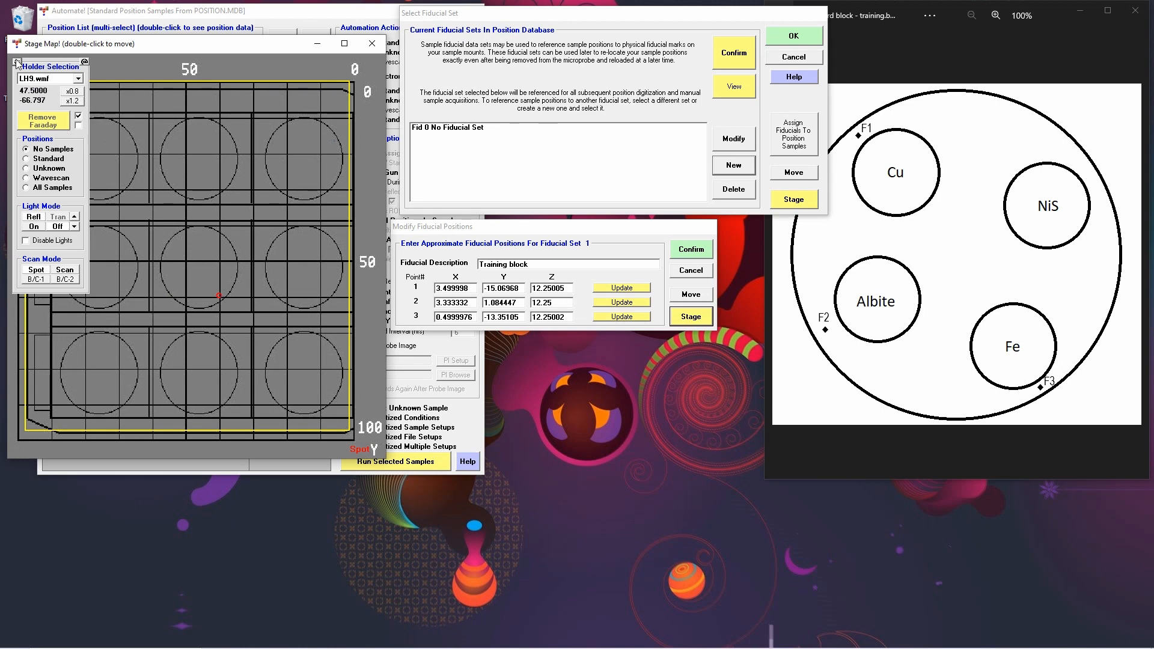
{"action": "left_click", "coordinate": [369, 44]}
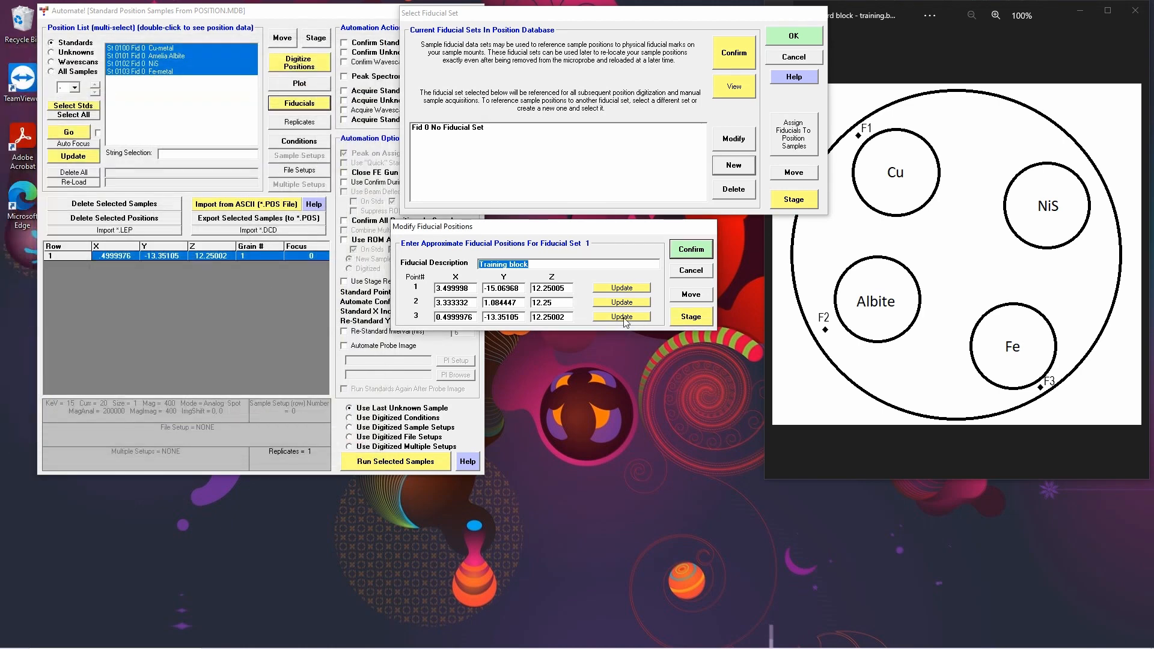
{"action": "left_click", "coordinate": [622, 317]}
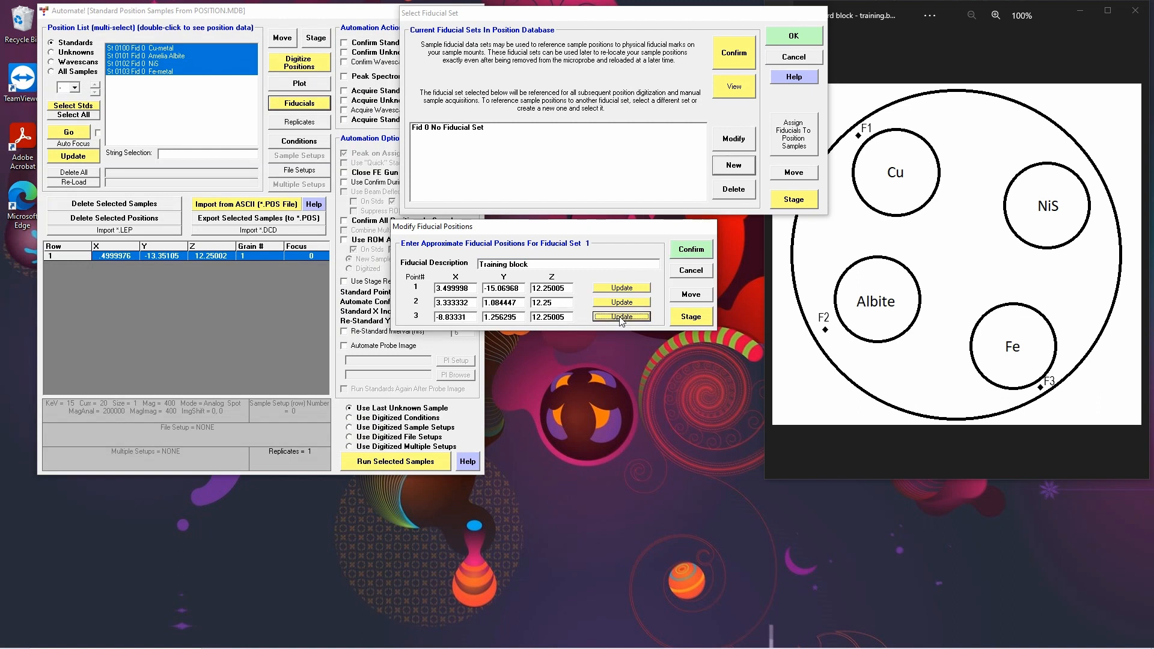
Save the Training block fiducial set and assign it to the four selected standard position samples.
{"action": "left_click", "coordinate": [688, 251]}
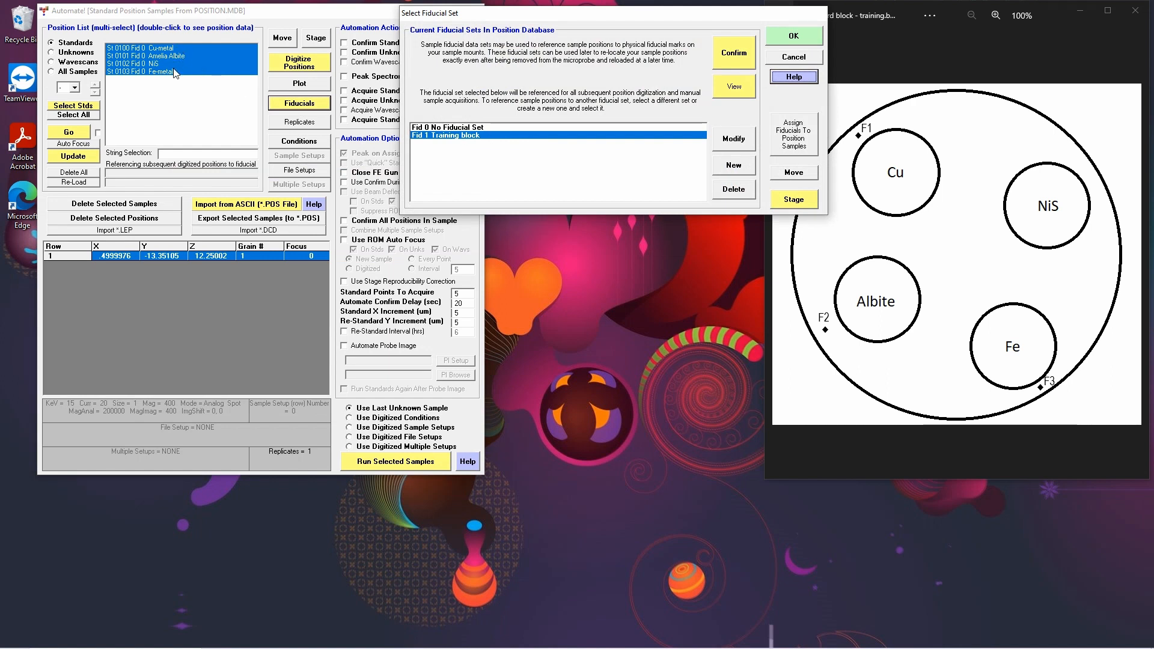
{"action": "left_click", "coordinate": [799, 139]}
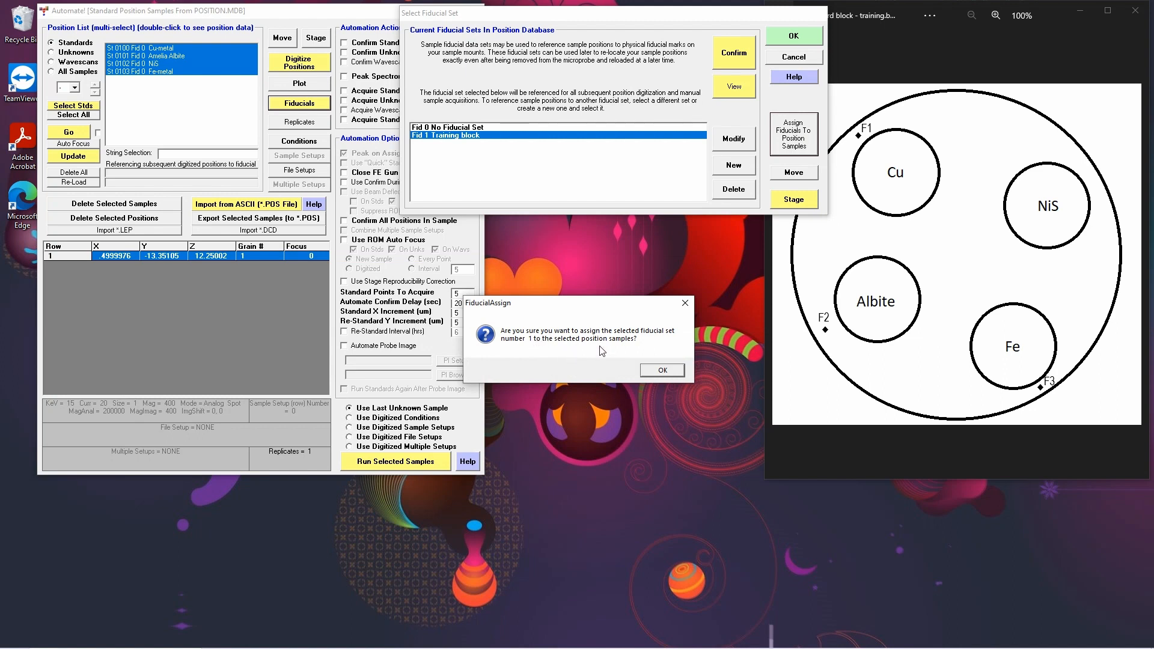
{"action": "left_click", "coordinate": [663, 371]}
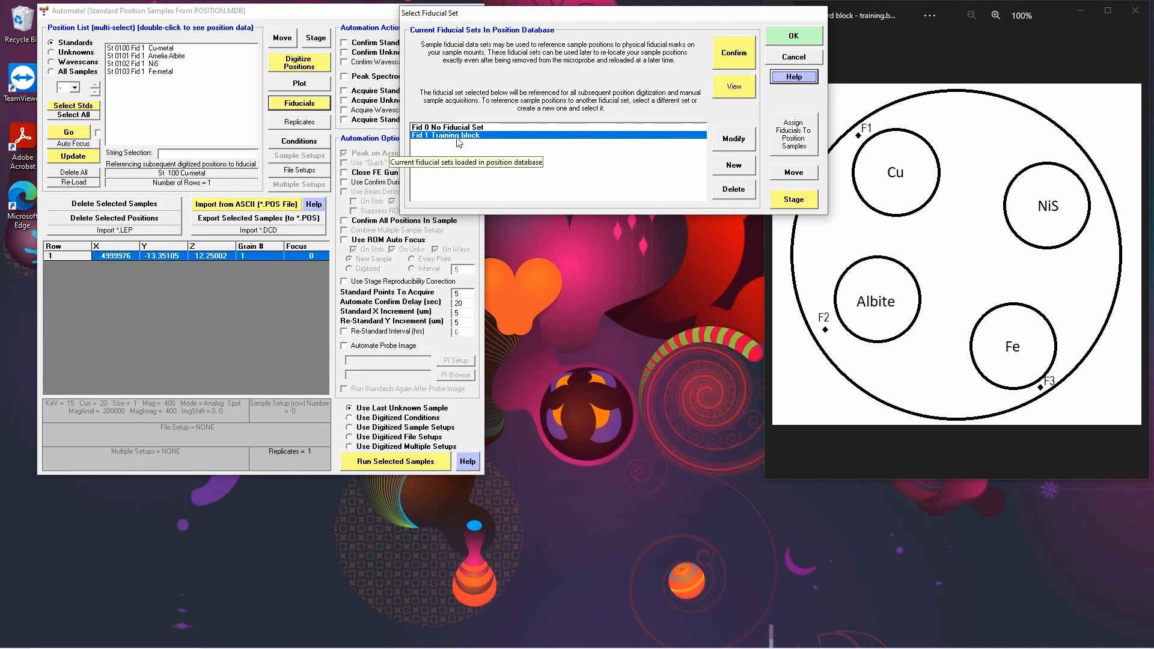
Confirm the Training block fiducials at their current stage positions, apply the coordinate transformation to the standards, and close the fiducial set selection.
{"action": "left_click", "coordinate": [732, 58]}
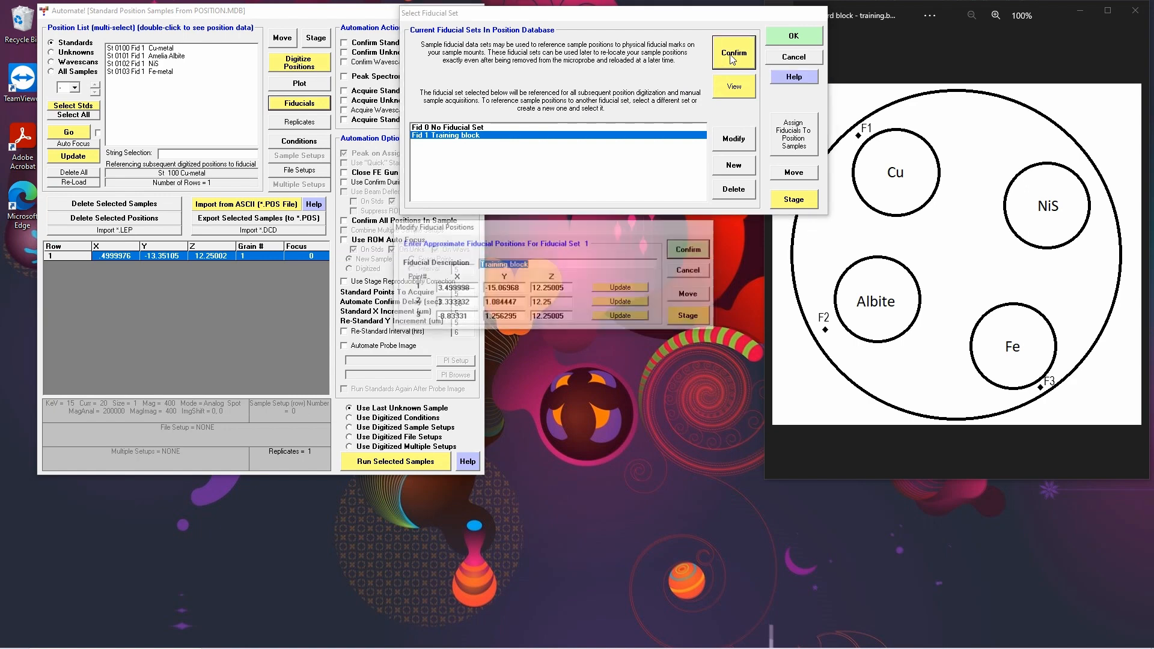
{"action": "left_click", "coordinate": [698, 253]}
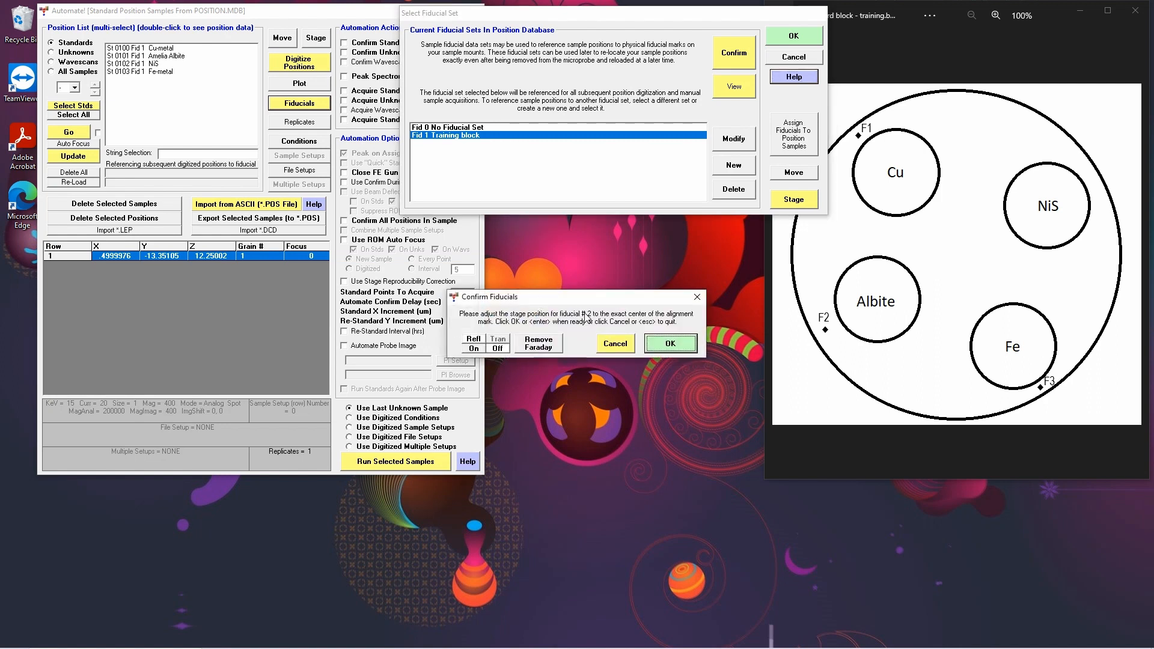
{"action": "left_click", "coordinate": [679, 344]}
{"action": "left_click", "coordinate": [671, 347]}
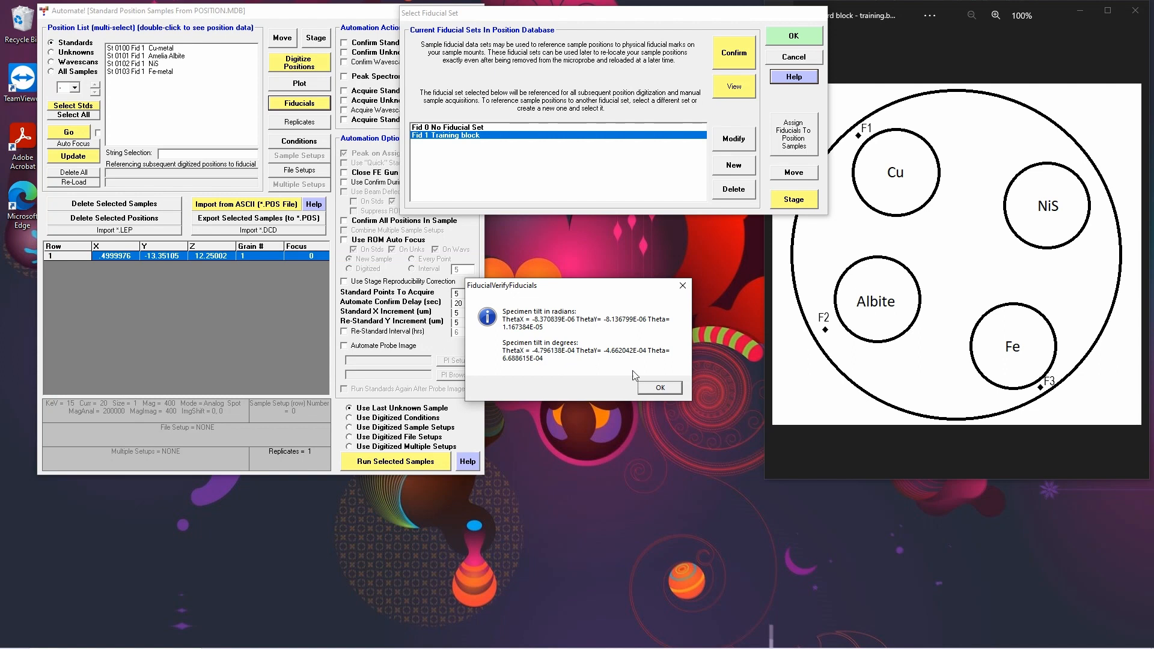
{"action": "left_click", "coordinate": [659, 388]}
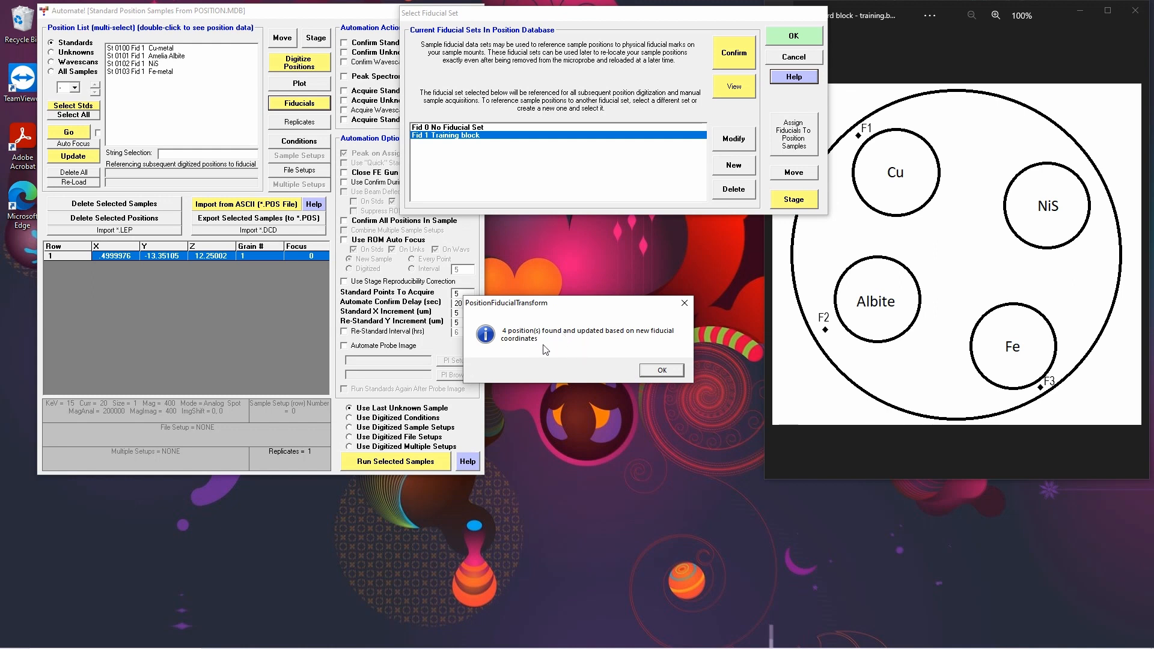
{"action": "left_click", "coordinate": [667, 369]}
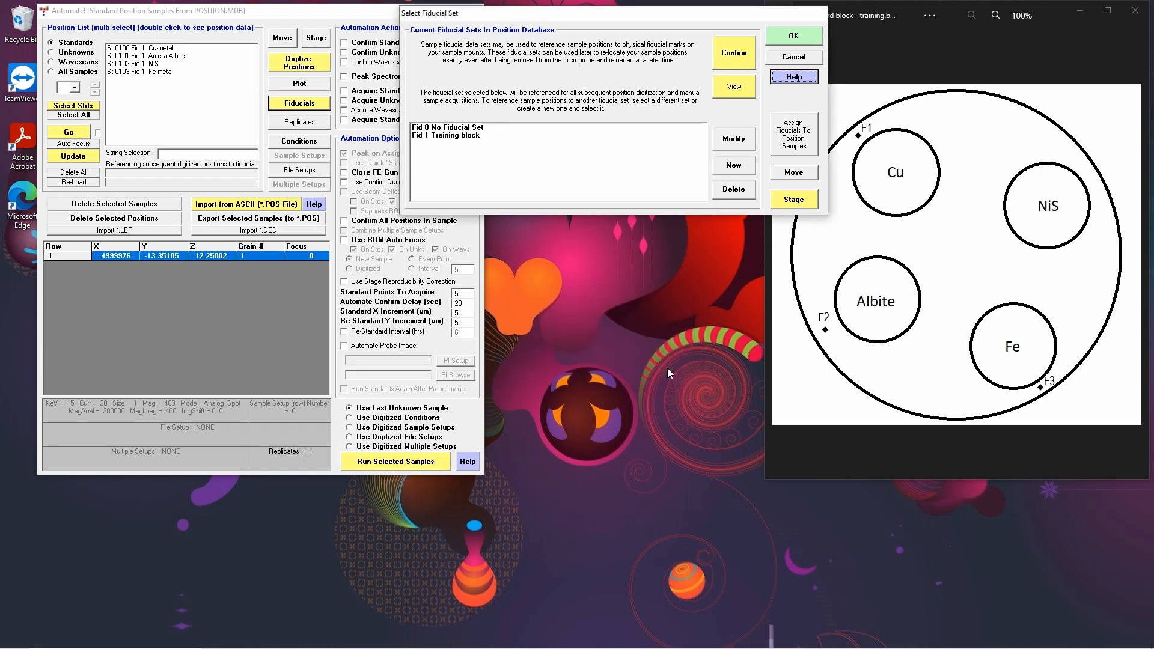
{"action": "left_click", "coordinate": [794, 36]}
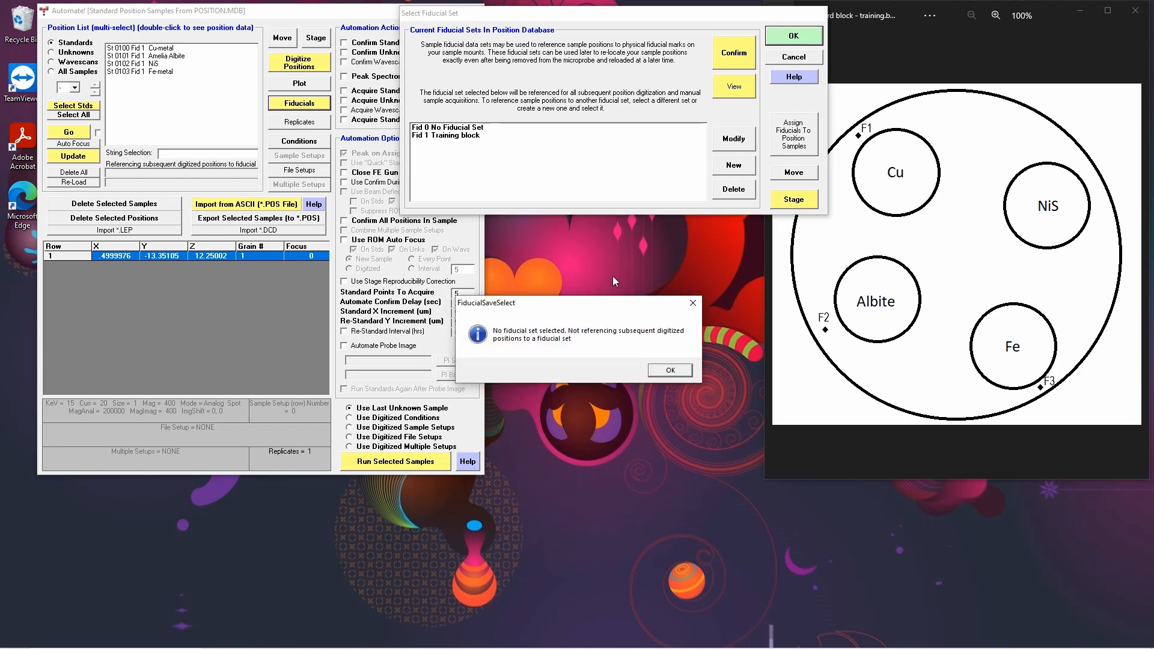
{"action": "left_click", "coordinate": [666, 369]}
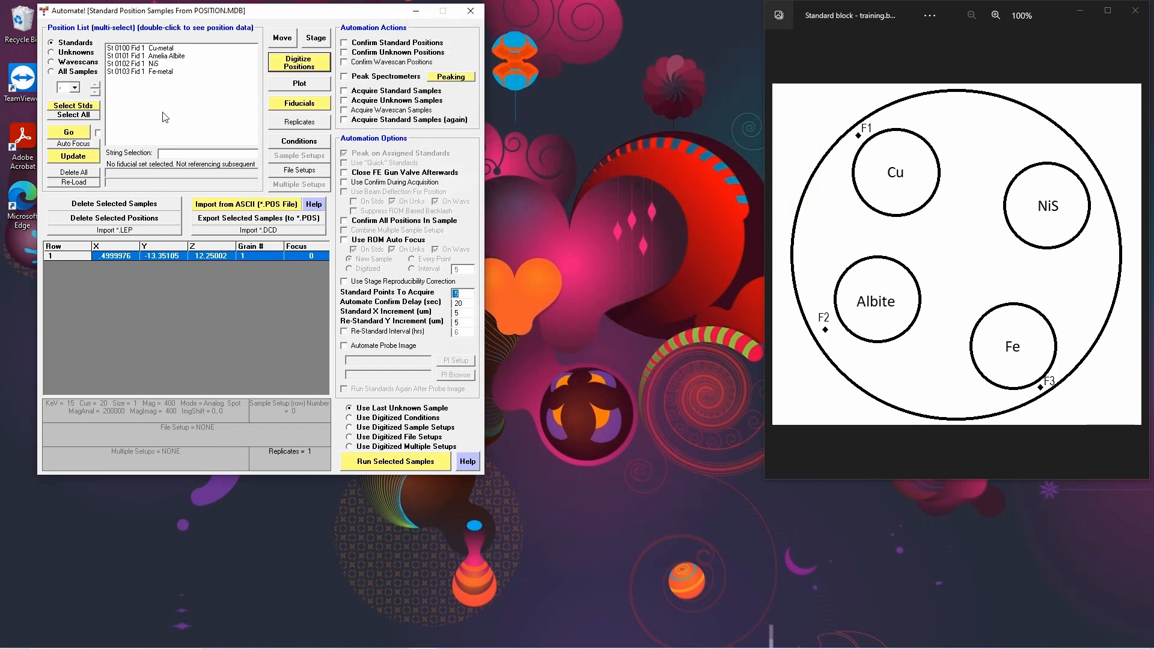
Move the stage to the stored position in row 1 of the Cu-metal standard.
{"action": "left_click", "coordinate": [160, 49]}
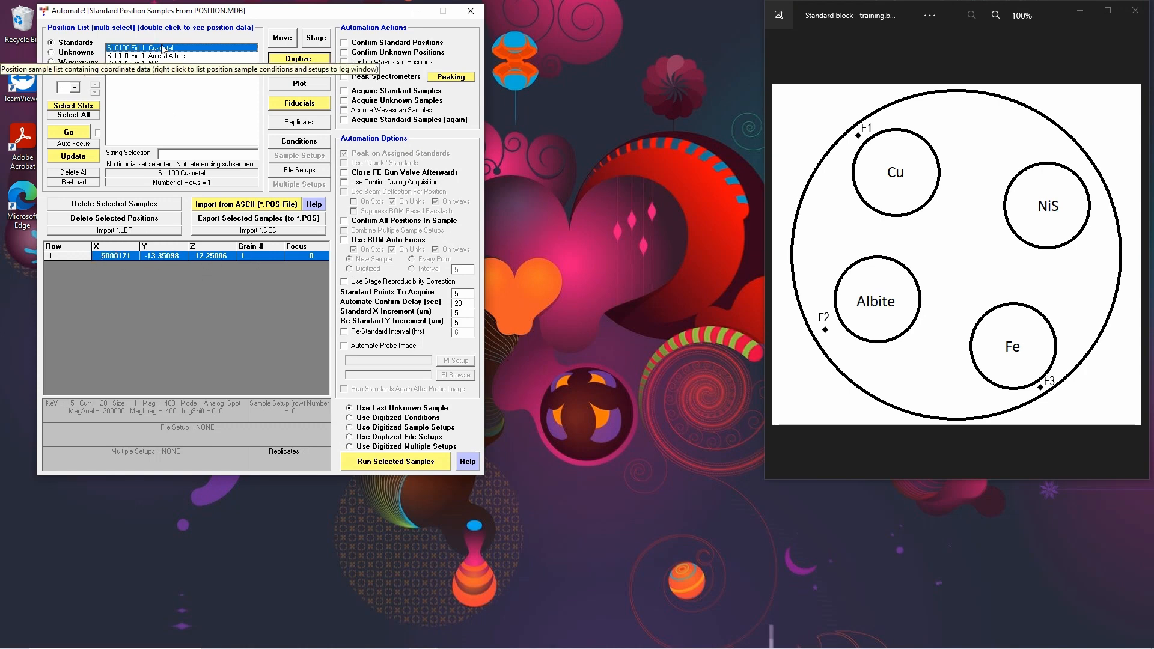
{"action": "right_click", "coordinate": [76, 259]}
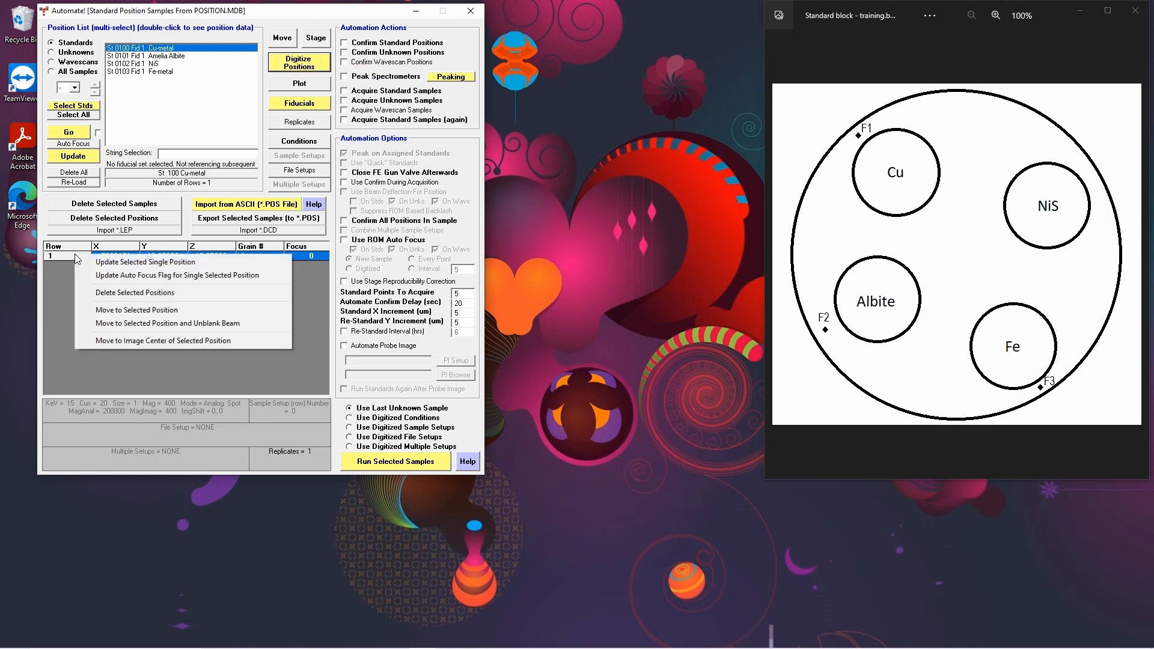
{"action": "left_click", "coordinate": [127, 311]}
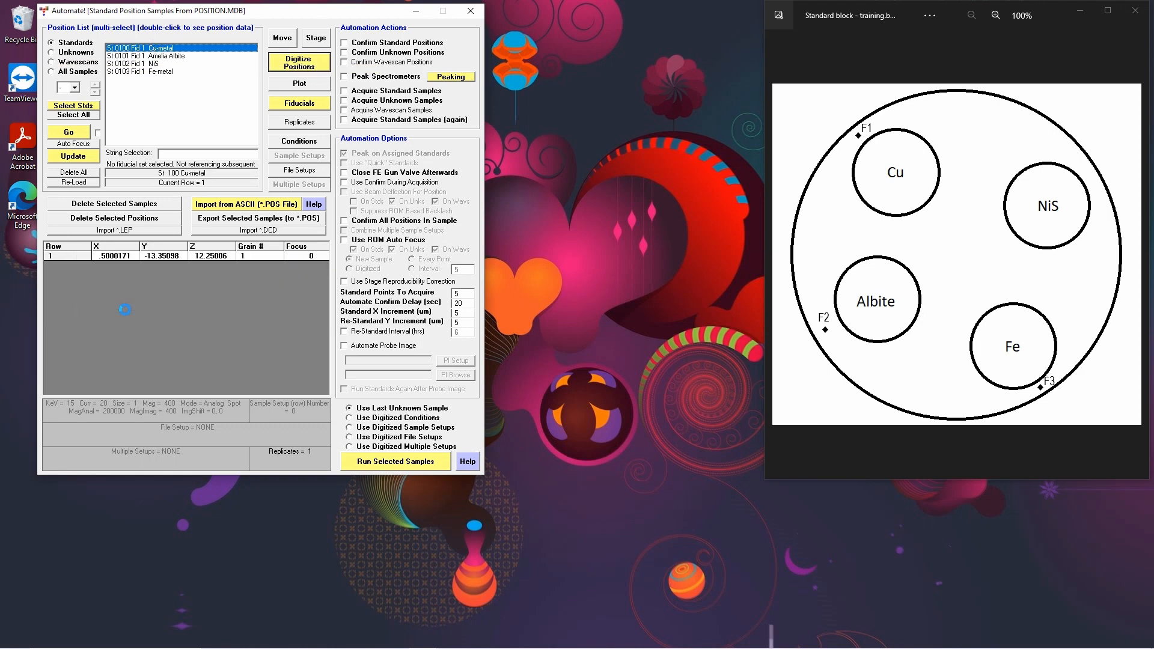